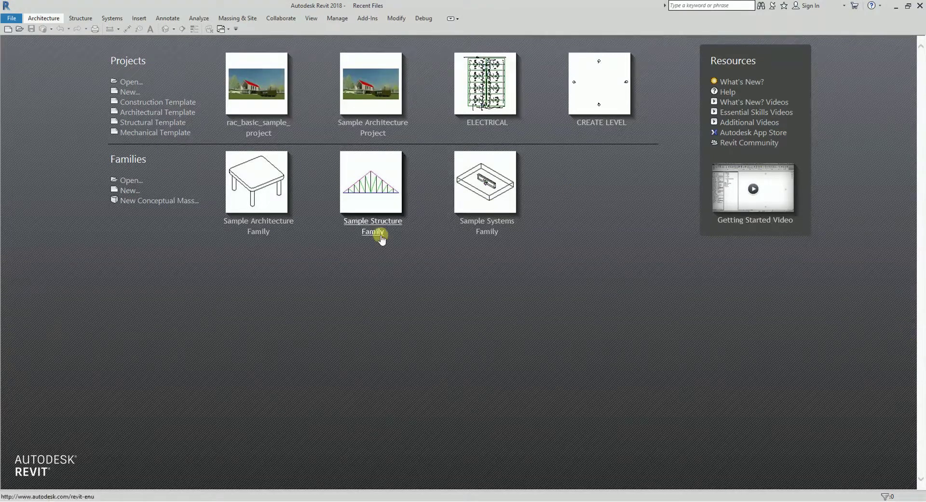
Step: Open the sample file rac_basic_sample_project from the Samples folder and show its default 3D view
click(14, 19)
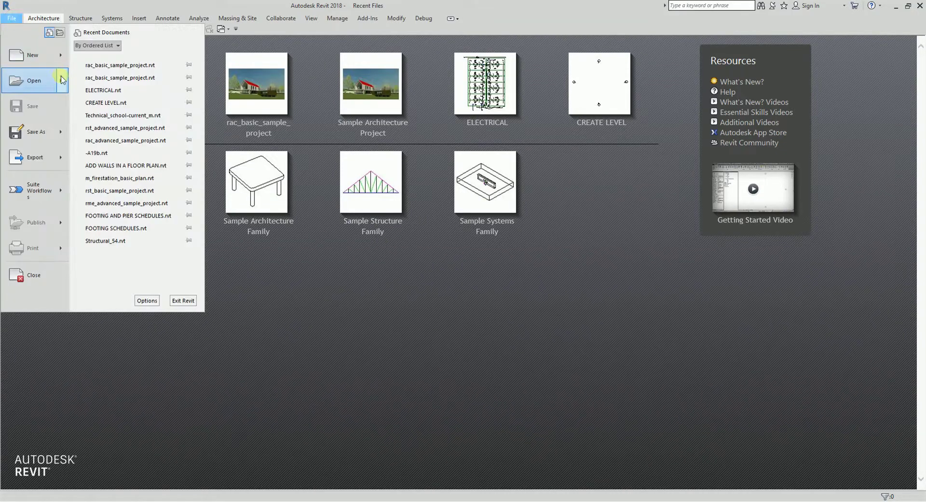
mouse_move(62, 80)
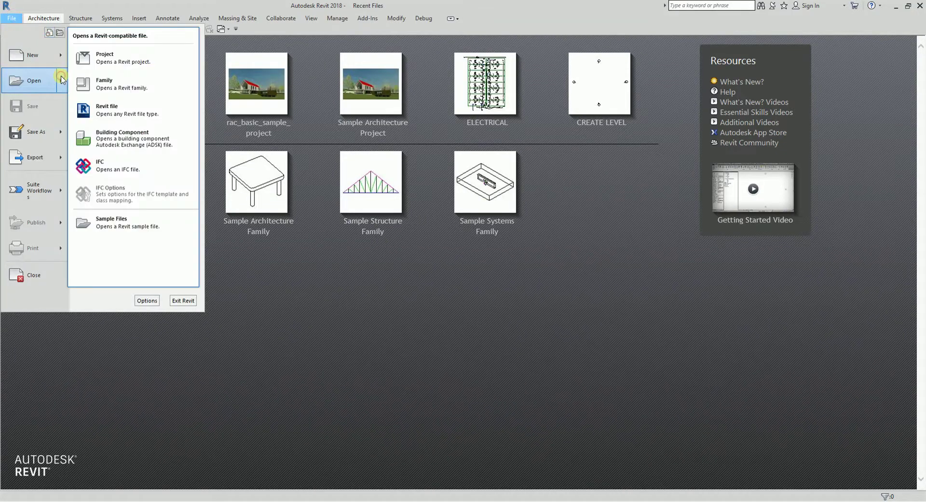
click(129, 227)
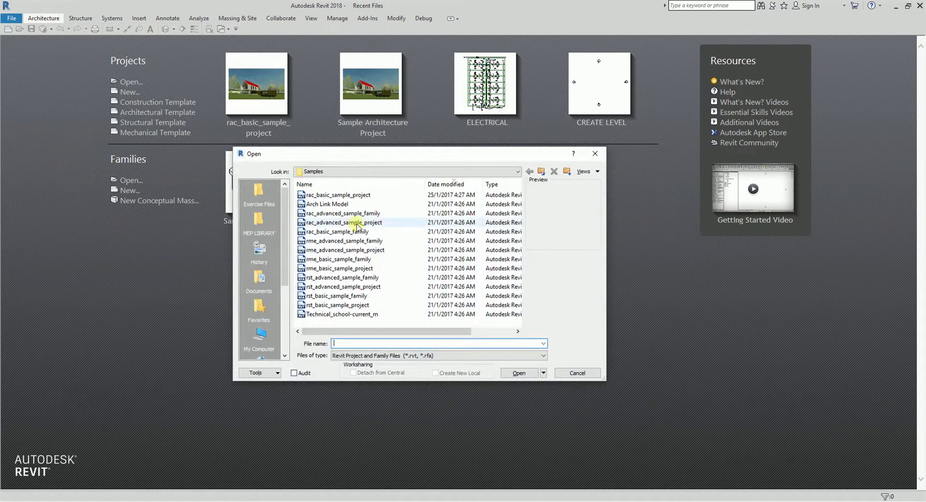
click(339, 195)
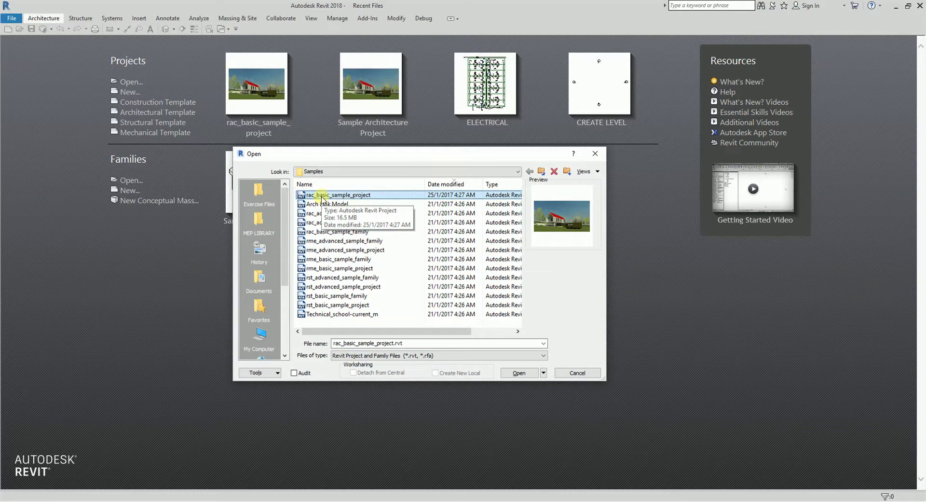
click(512, 373)
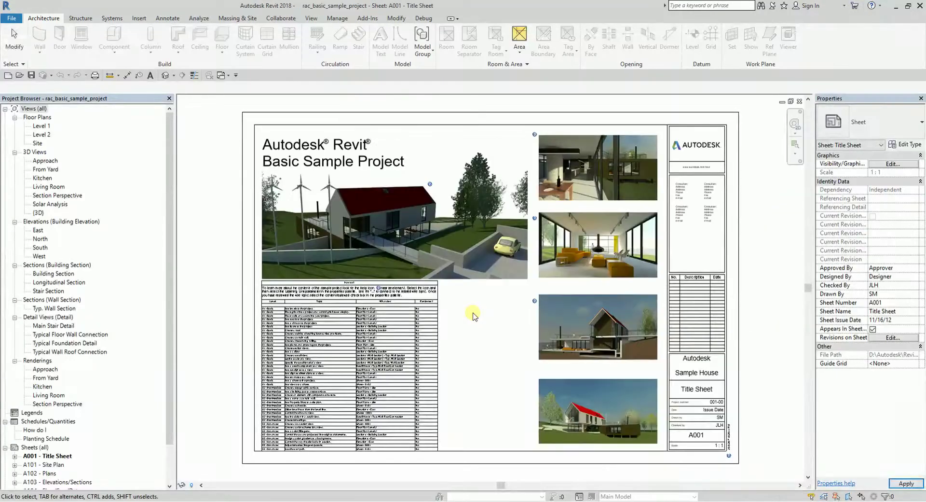
click(164, 75)
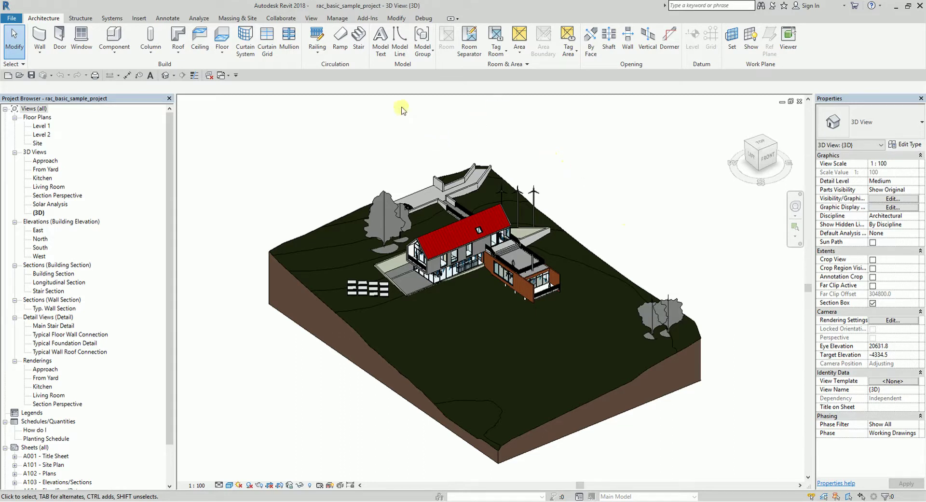
Step: Export the 3D view with the Navisworks 2018 exporter as rac_basic_sample_project.nwc in the Samples folder, replacing the existing file
click(369, 20)
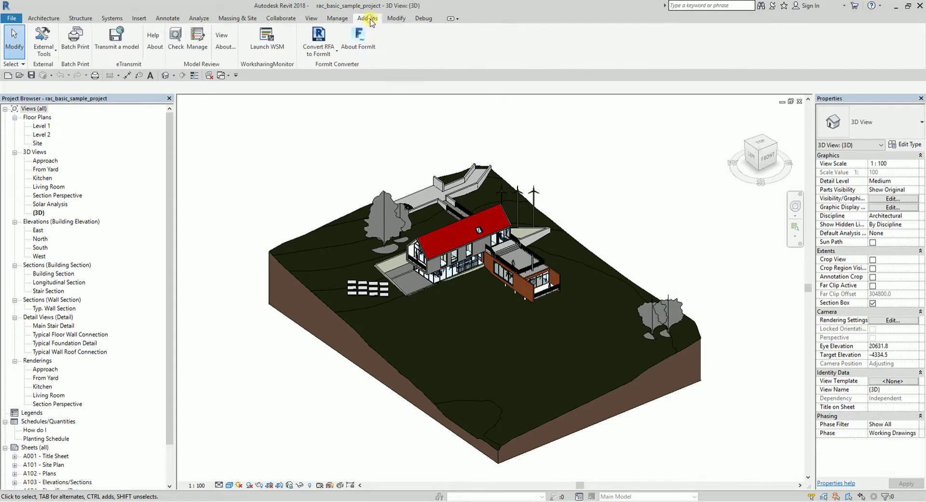
click(49, 56)
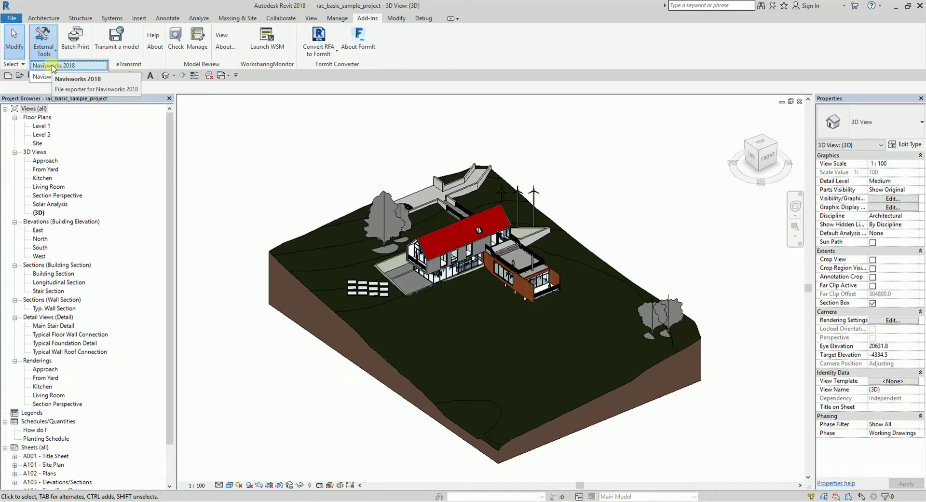
click(52, 66)
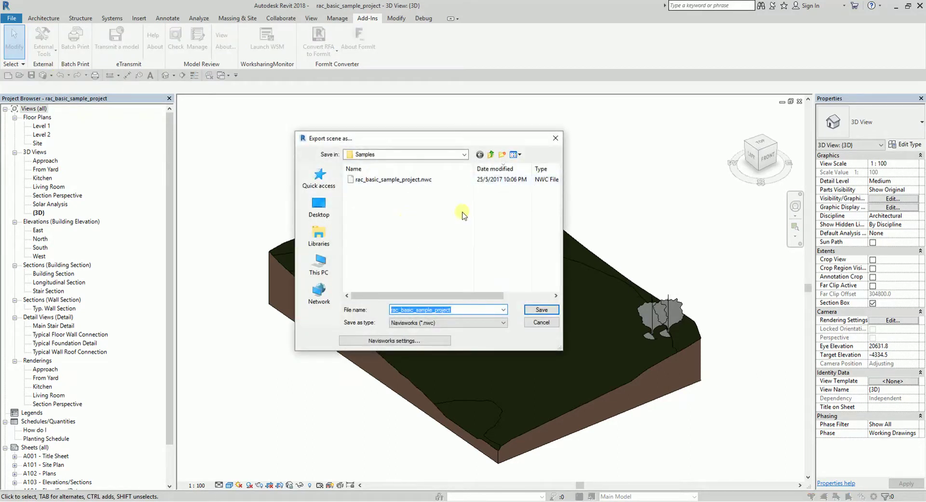
click(356, 183)
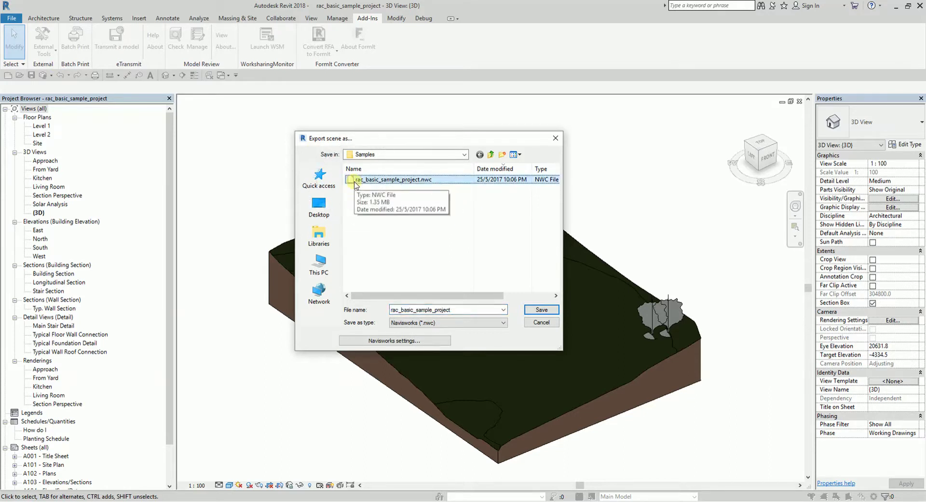
click(541, 309)
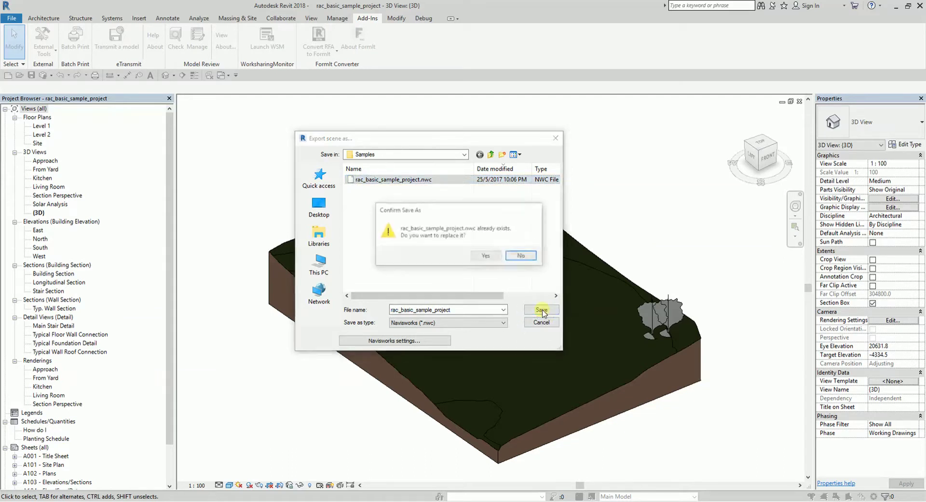
click(486, 255)
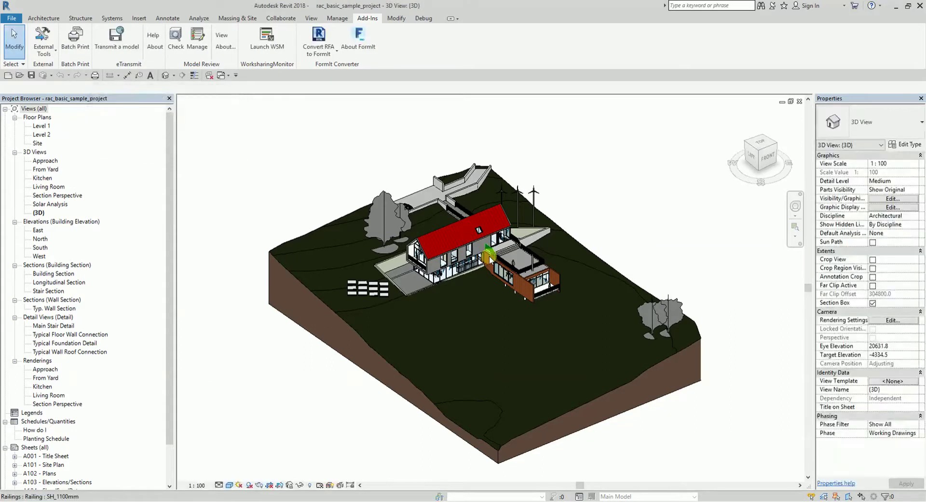
Step: Switch to Navisworks Manage 2018, start appending a file and browse to the Samples folder inside Navisworks Manage 2018
click(322, 499)
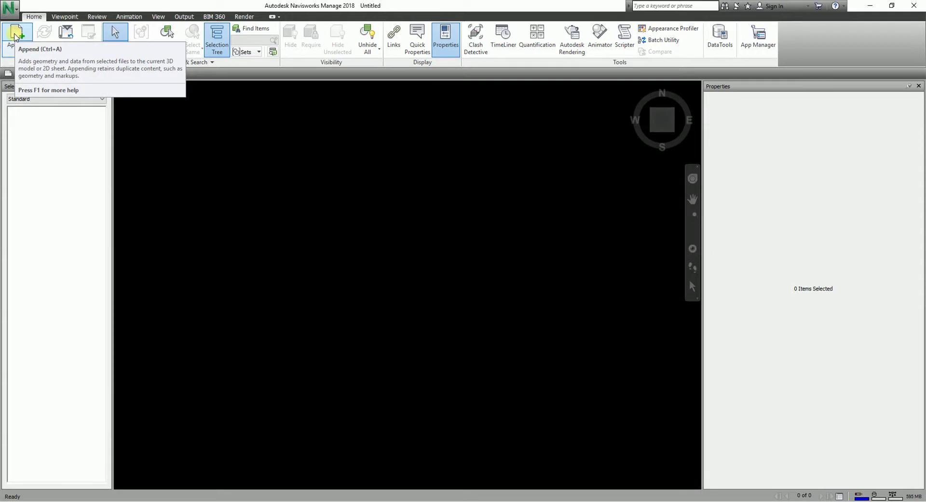
click(15, 36)
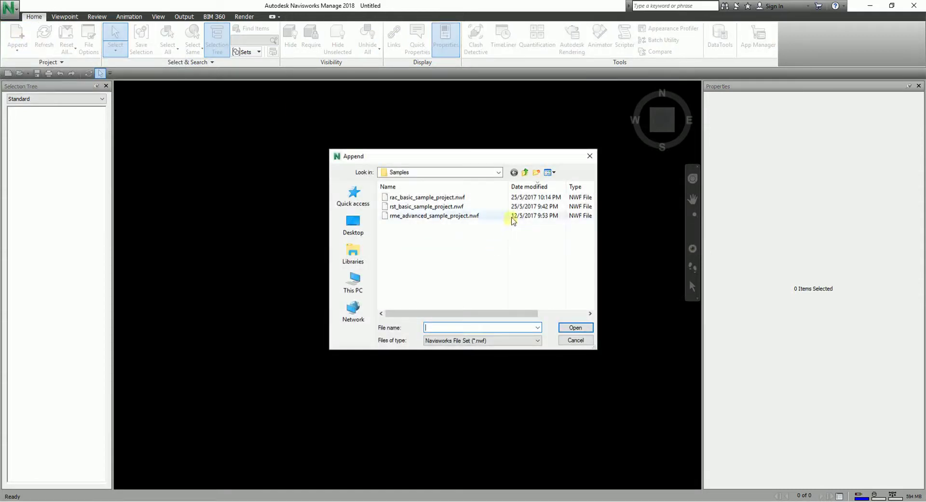
click(525, 174)
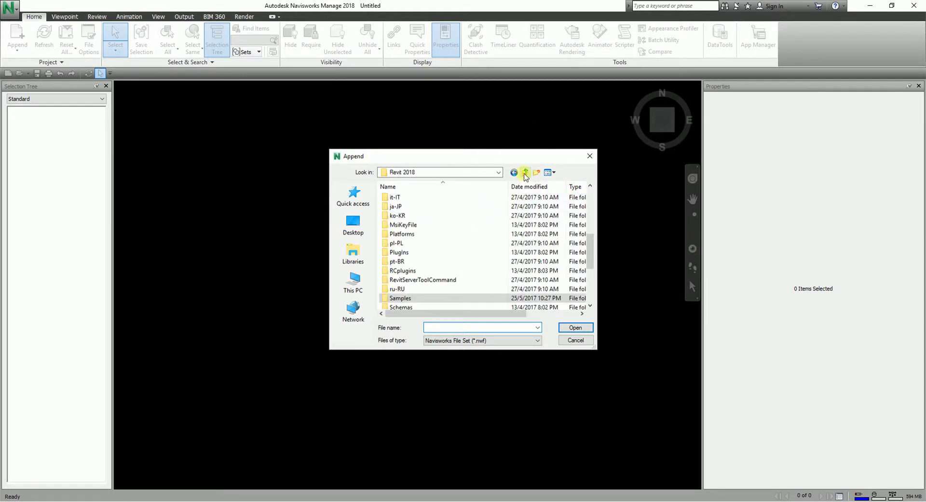
click(525, 173)
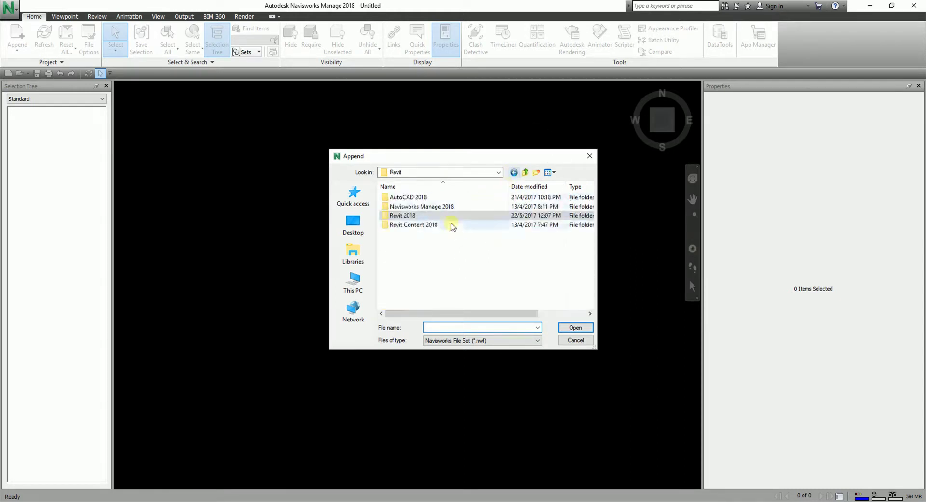
double_click(424, 206)
scroll(434, 270, down, 10)
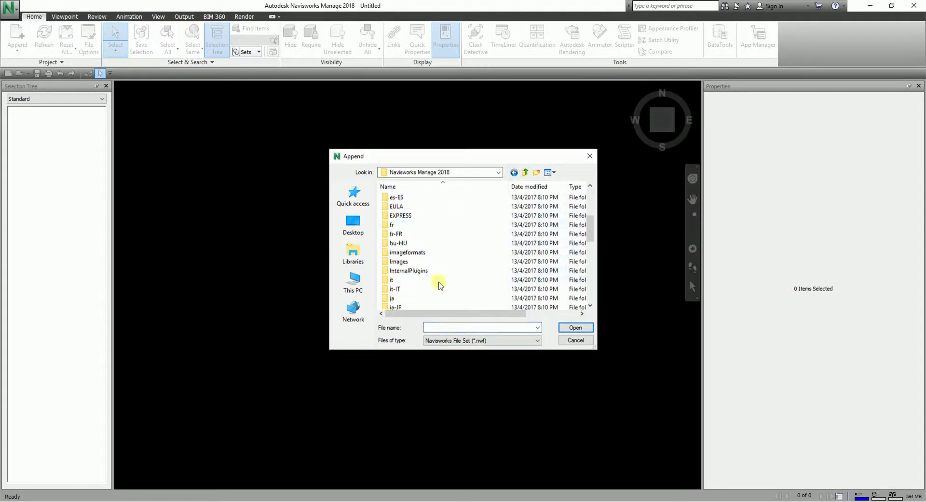
double_click(407, 280)
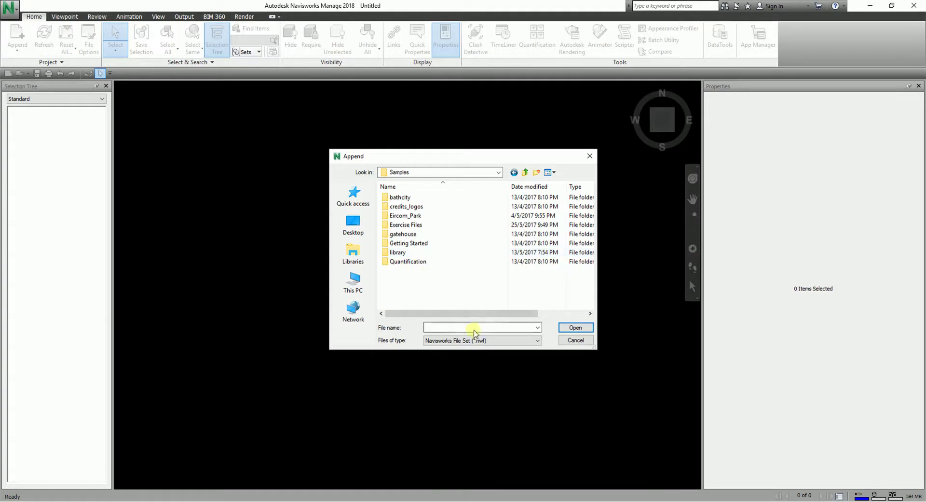
Step: Set the file type filter for appending to All Files (*.*) and look through the Samples folder for the exported model
click(476, 341)
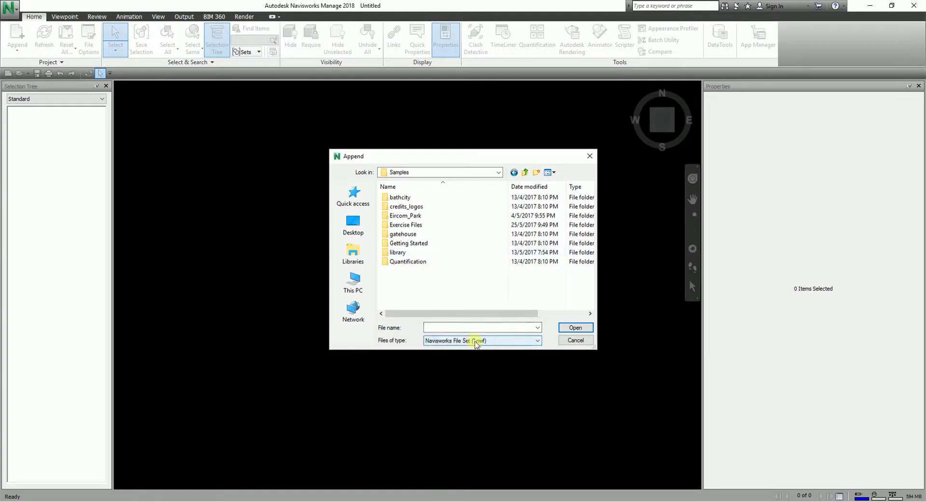
click(476, 341)
drag(575, 174, 584, 256)
click(442, 331)
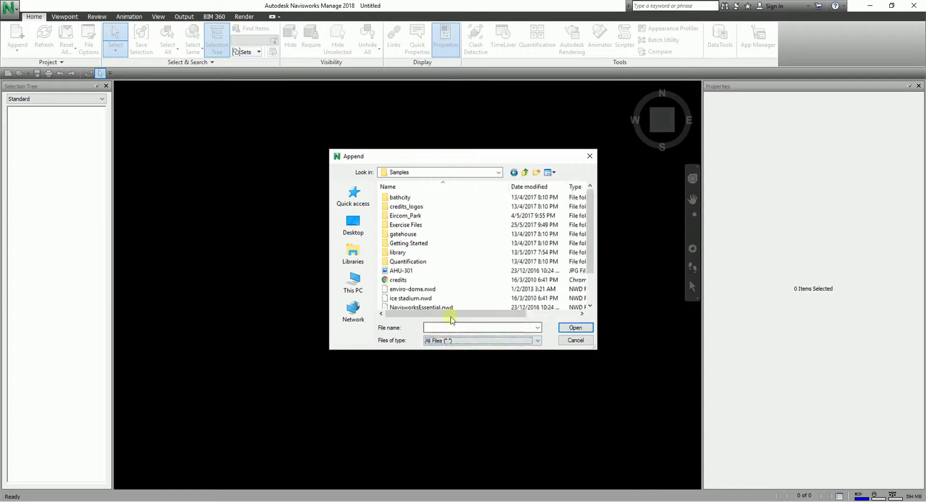
click(472, 288)
scroll(475, 288, down, 2)
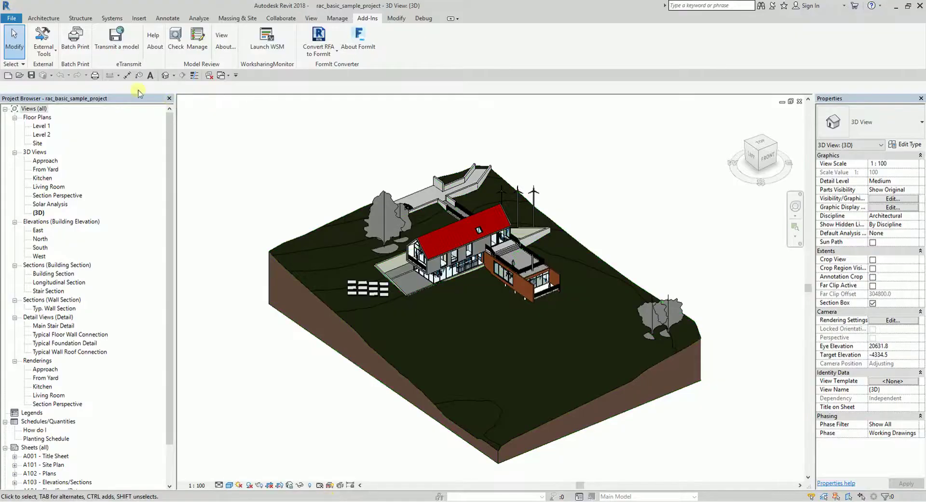
Step: Switch to Revit and check which folder the Navisworks exporter saves to, without exporting again
click(43, 43)
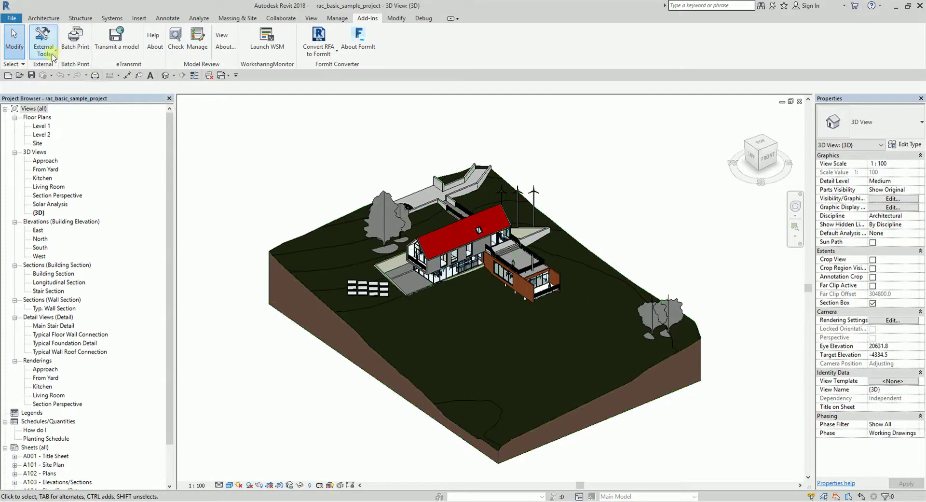
click(49, 90)
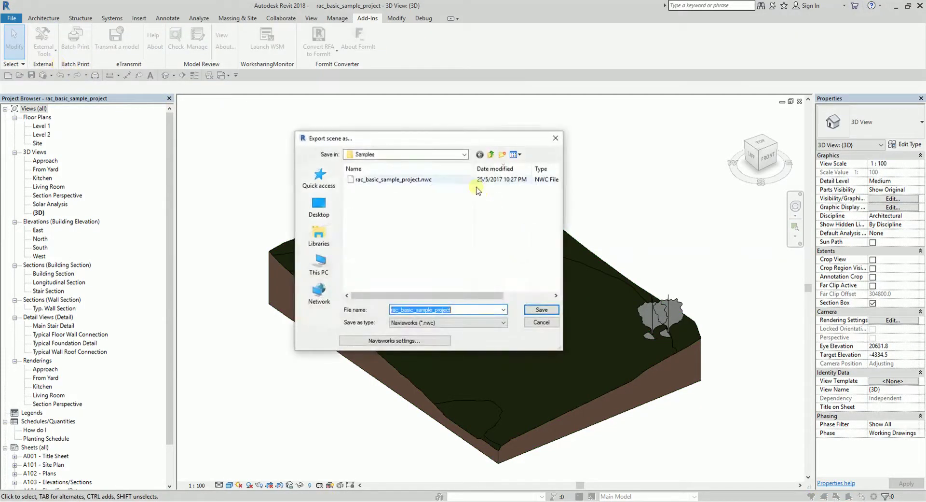
click(464, 155)
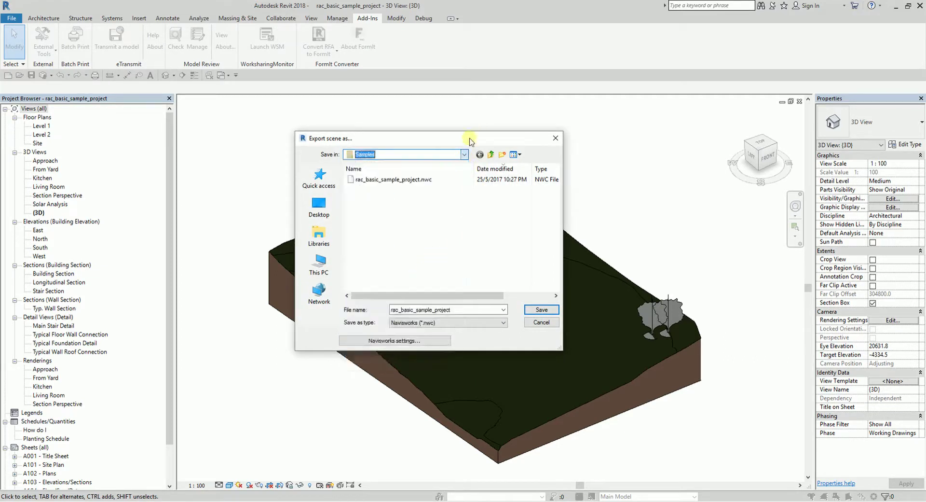
click(556, 138)
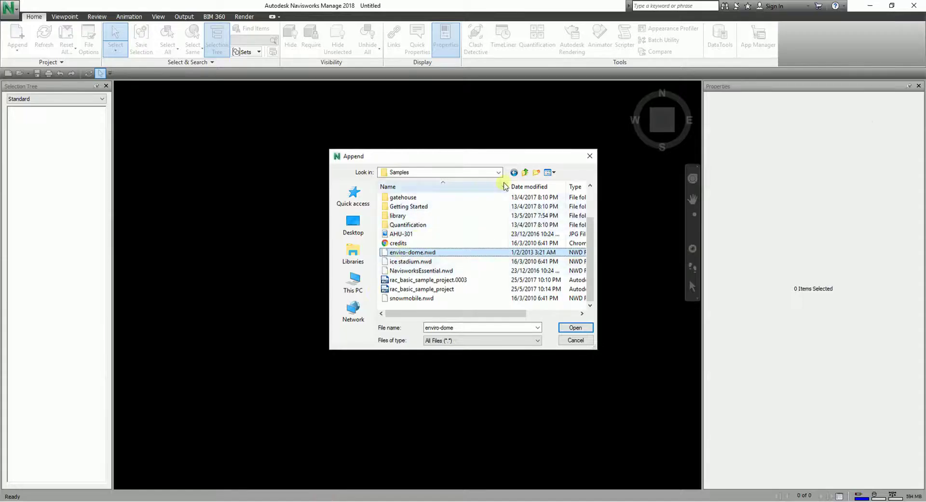
Step: Back in Navisworks, browse to the Samples folder inside Revit 2018 and append rac_basic_sample_project.nwc
click(527, 172)
click(529, 173)
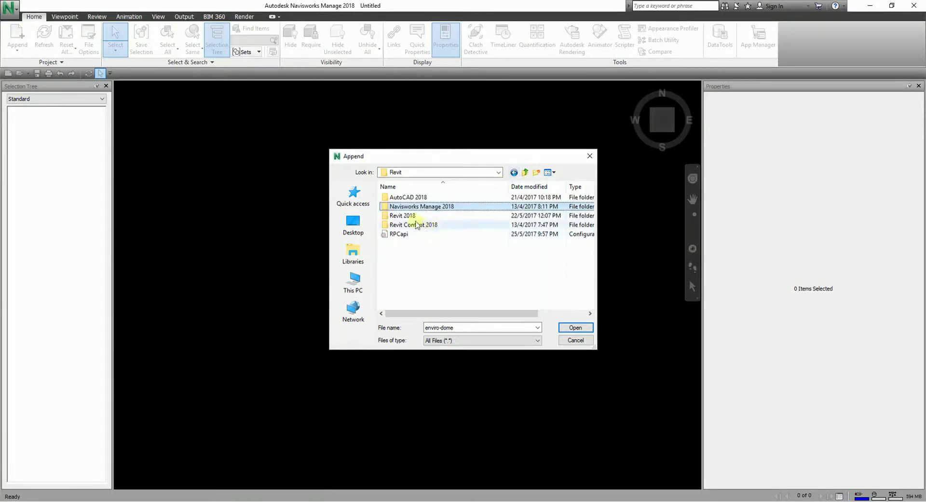
click(409, 216)
double_click(409, 216)
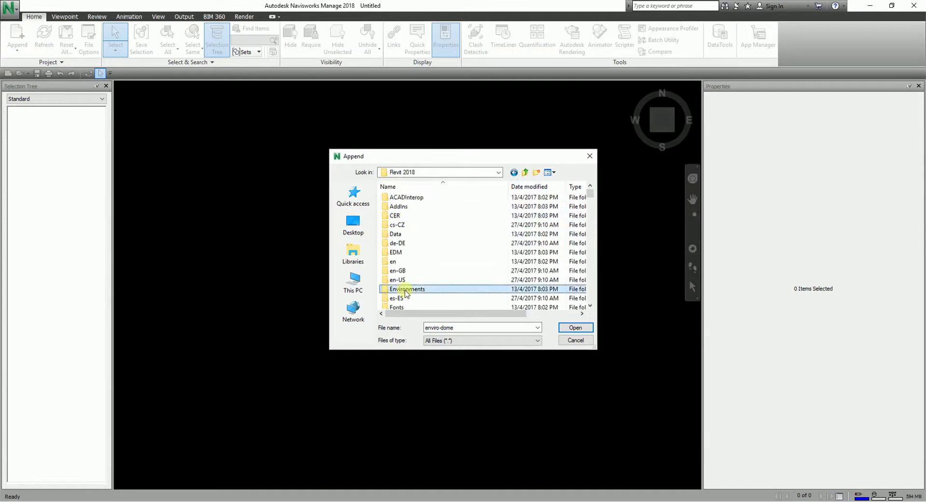
scroll(419, 281, down, 6)
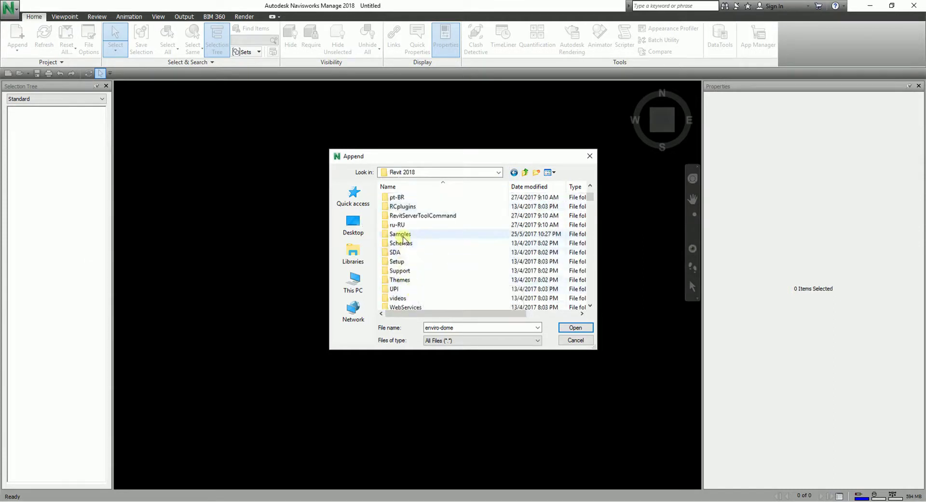
double_click(402, 234)
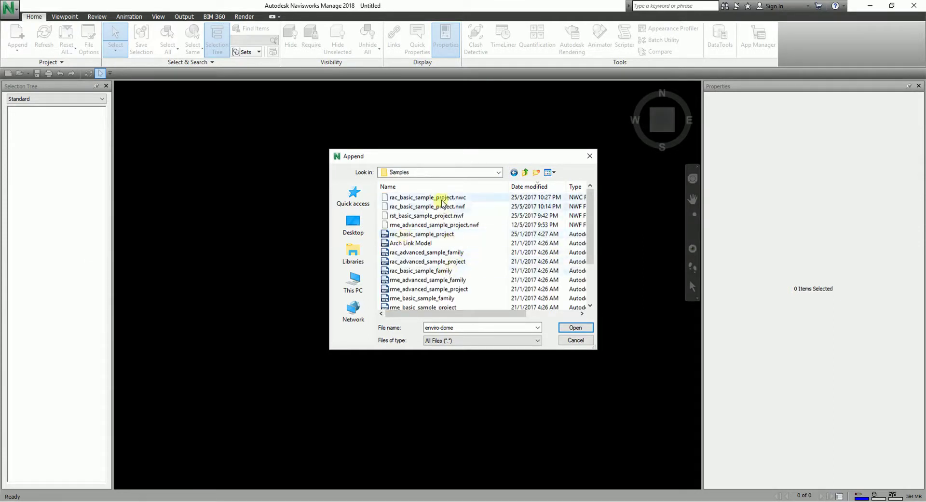
click(442, 199)
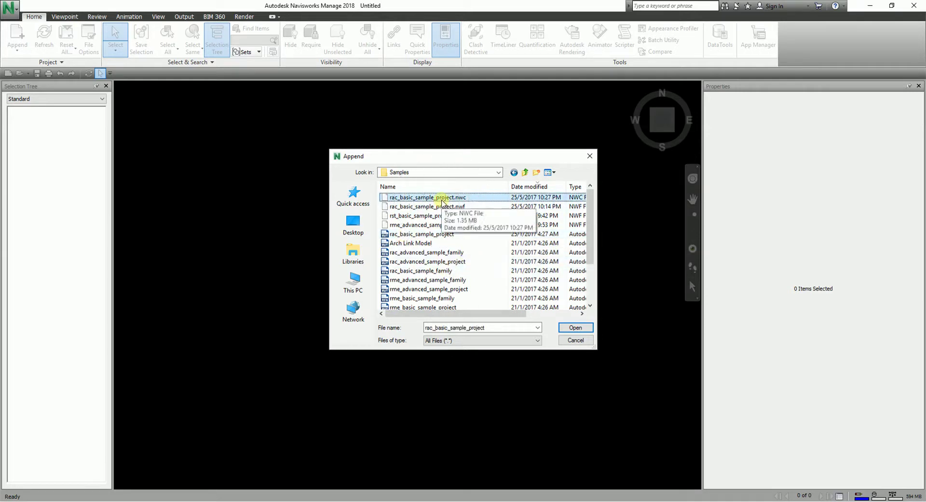
click(571, 328)
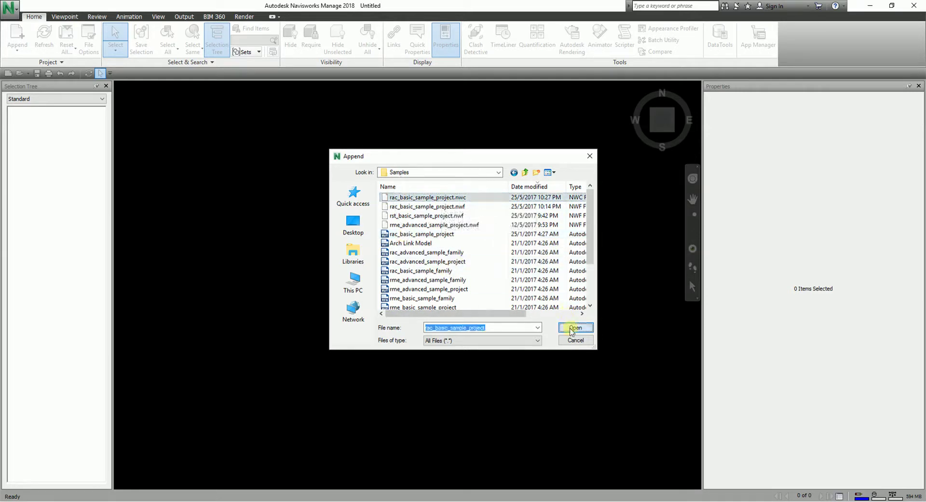
click(562, 329)
Step: Orbit the appended model to a side view and use the Walk tool to approach the house
mouse_move(386, 345)
shift+middle_down()
mouse_move(518, 329)
mouse_move(533, 346)
mouse_move(492, 350)
shift+middle_up()
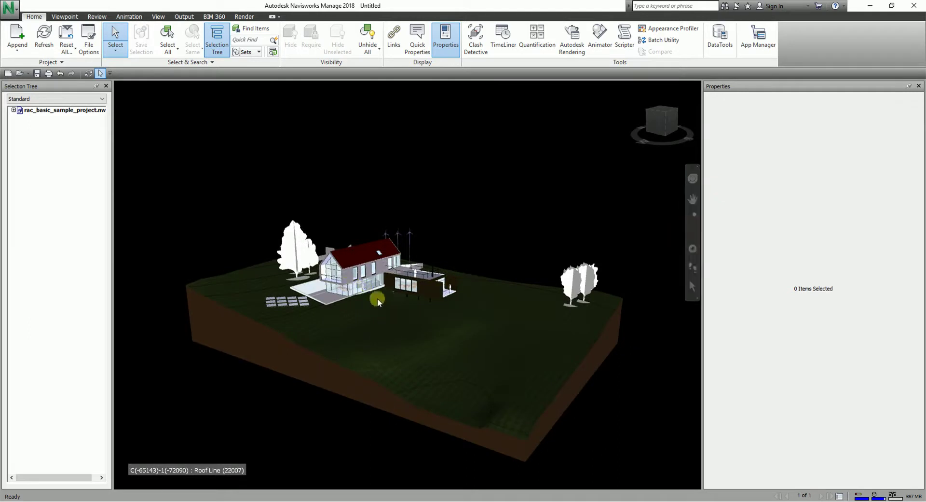
shift+middle_drag(378, 293, 337, 296)
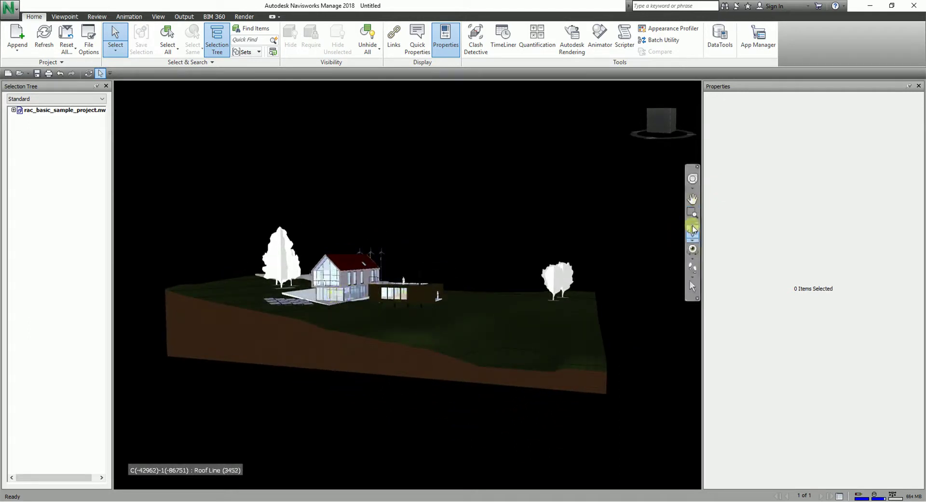
click(693, 271)
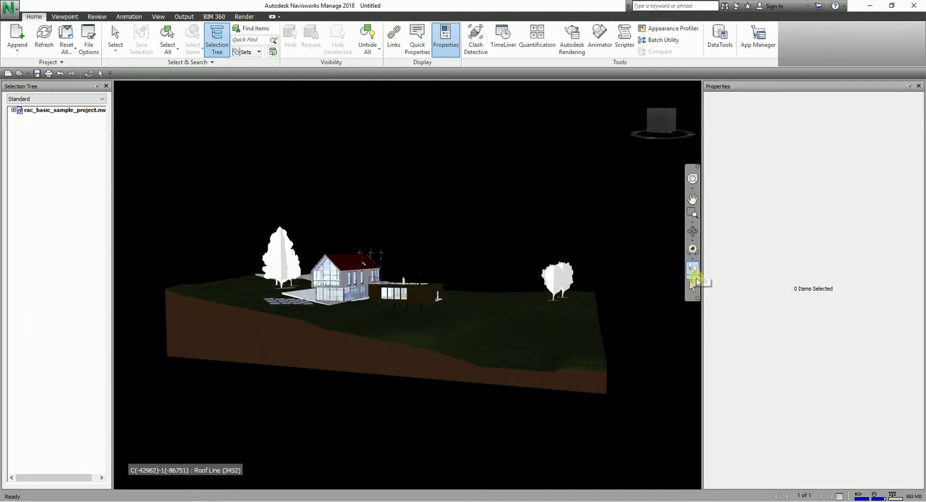
click(694, 279)
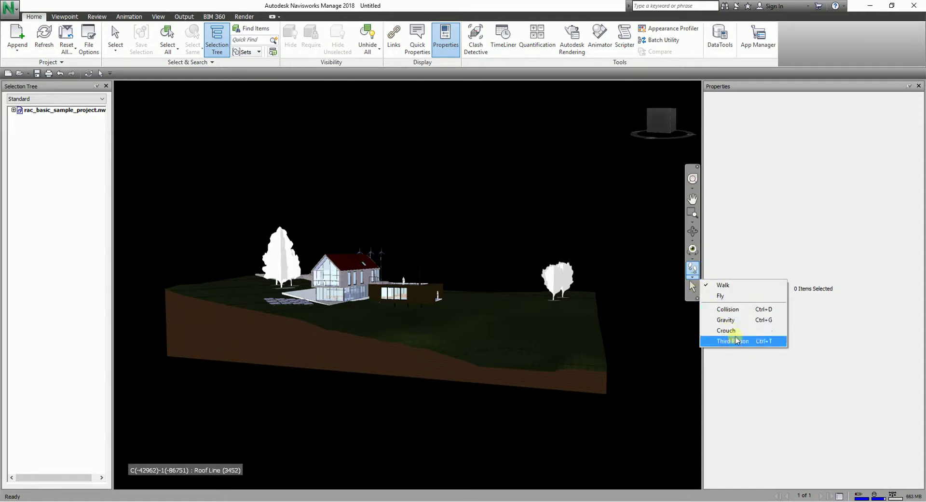
click(724, 286)
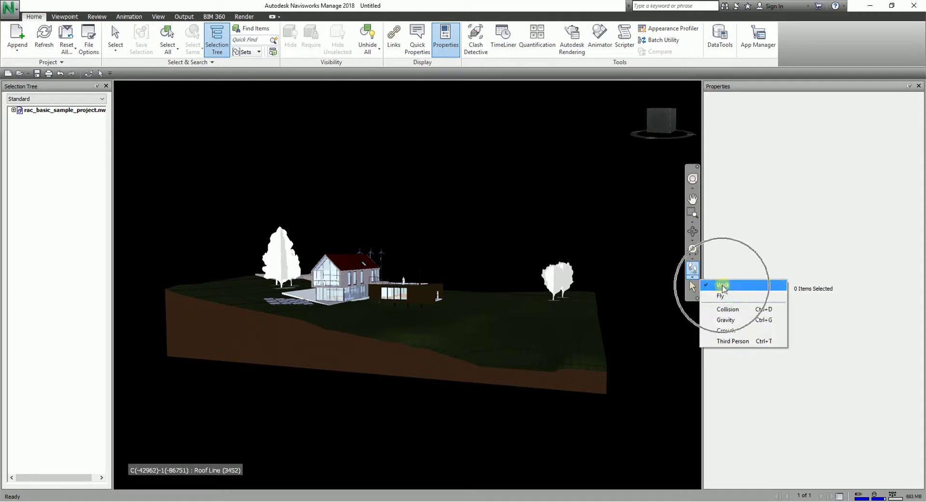
click(349, 305)
drag(347, 298, 306, 54)
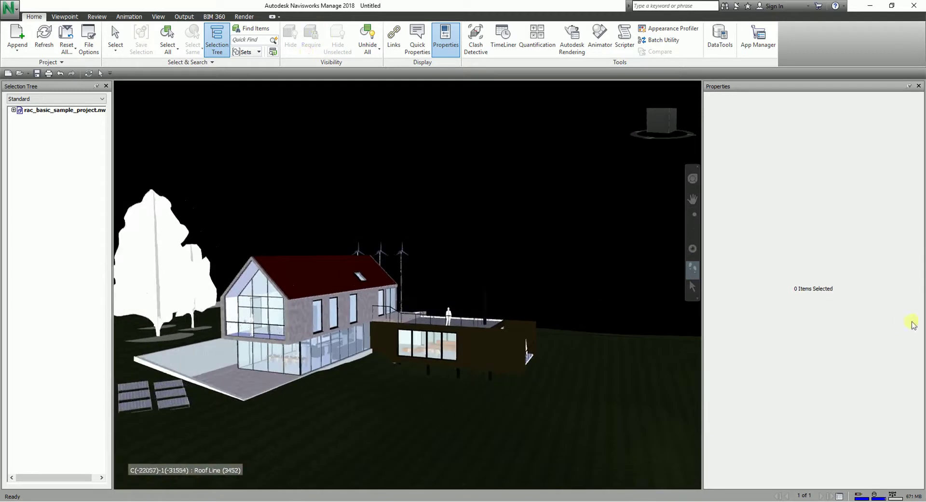
Step: Walk on to the glazed ground-floor corner of the house, panning to keep the ground floor in view
click(693, 198)
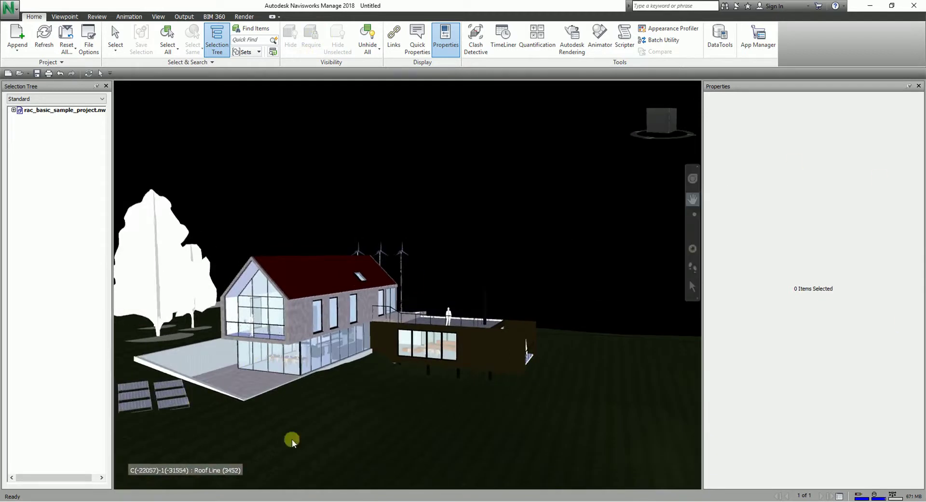
drag(292, 442, 368, 360)
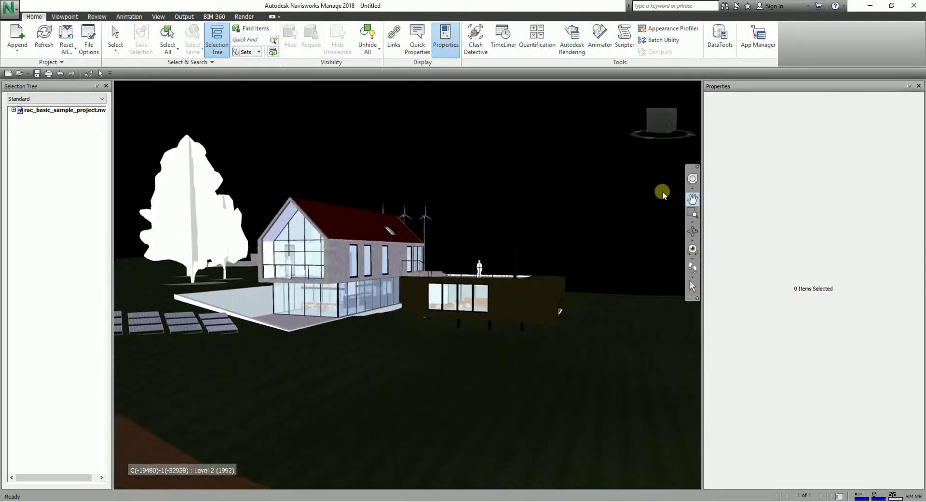
click(692, 267)
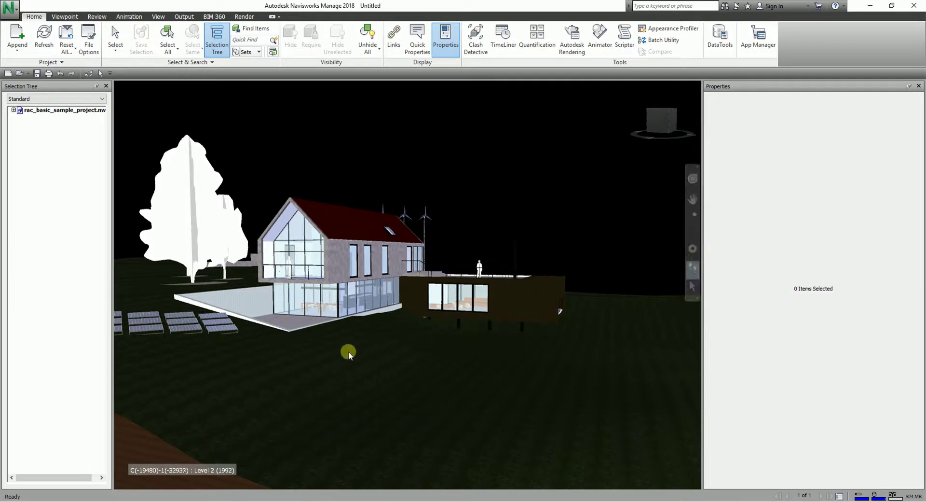
drag(348, 351, 299, 228)
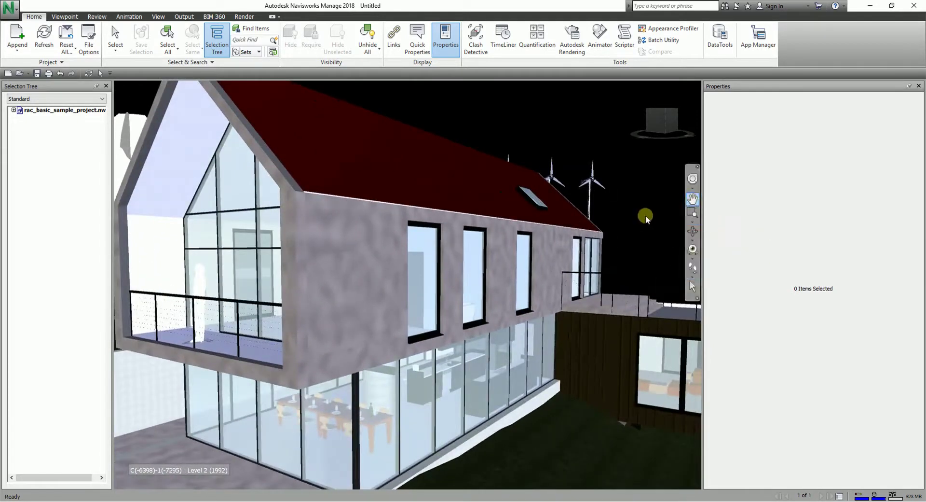
drag(459, 337, 457, 262)
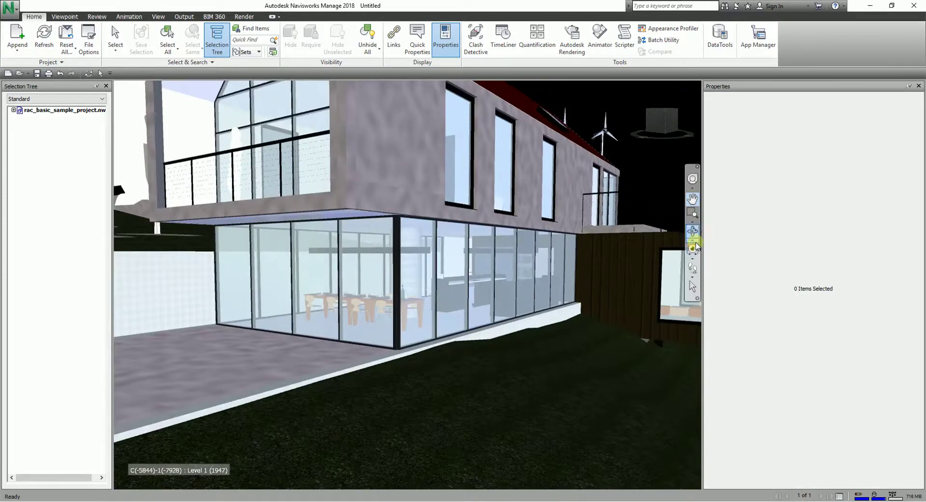
Step: Enter the ground-floor dining area and frame the dining table and its chairs
click(693, 248)
drag(440, 347, 328, 322)
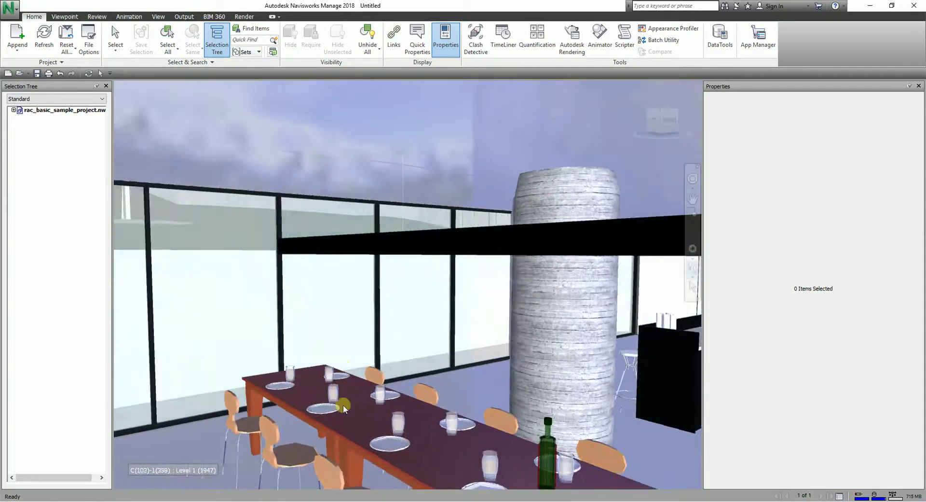
click(696, 221)
drag(441, 376, 437, 327)
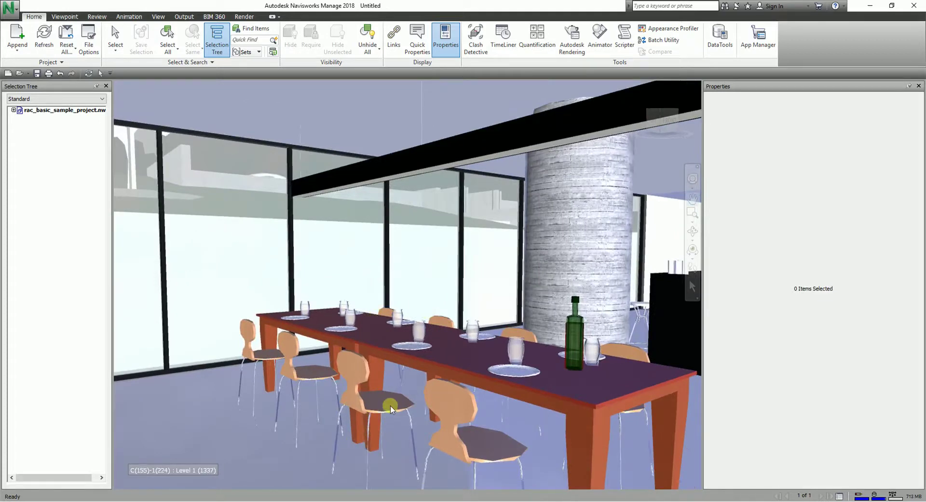
Step: Select a dining chair on the near side of the table and run SwitchBack on it
click(117, 35)
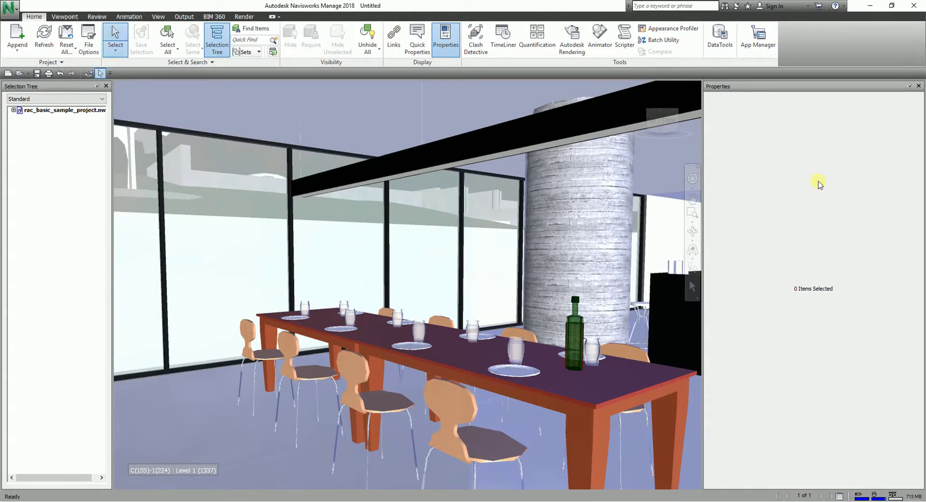
click(382, 408)
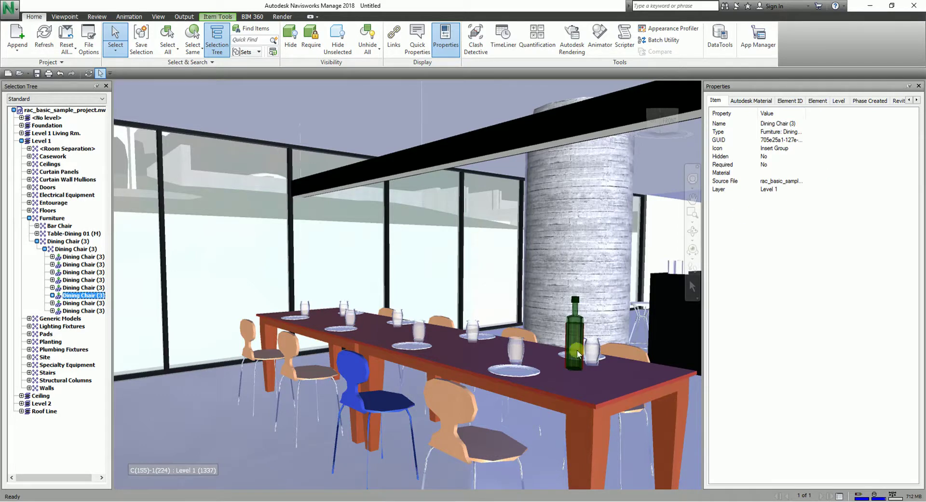
scroll(514, 311, up, 3)
click(415, 344)
right_click(416, 344)
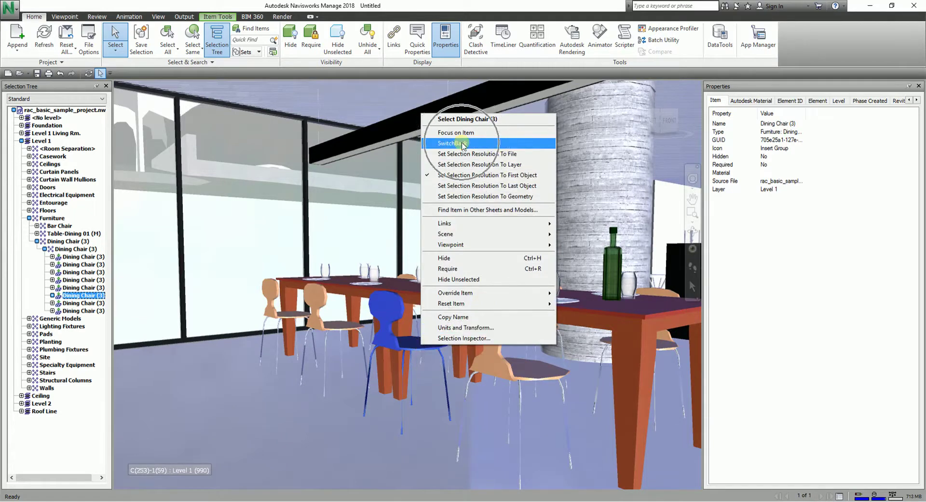
click(453, 143)
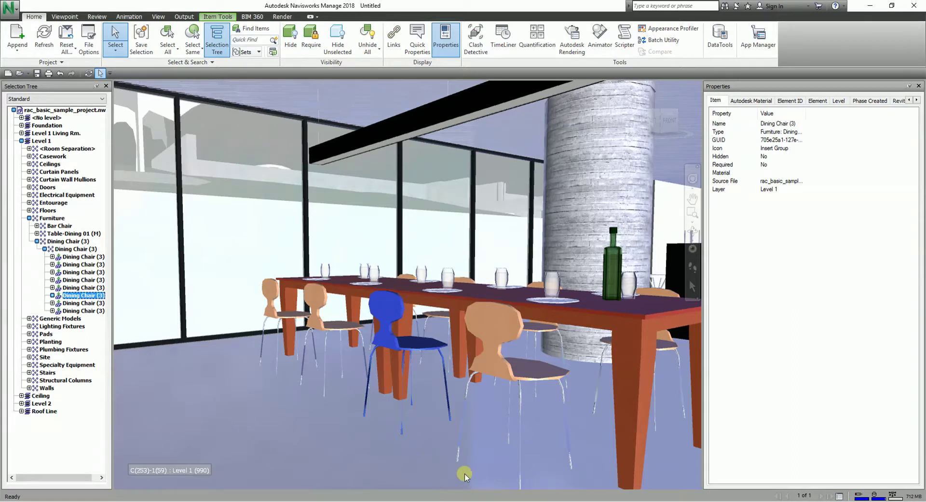
Step: Switch to Revit and isolate the dining chair in the {3D} view with a selection box
click(319, 498)
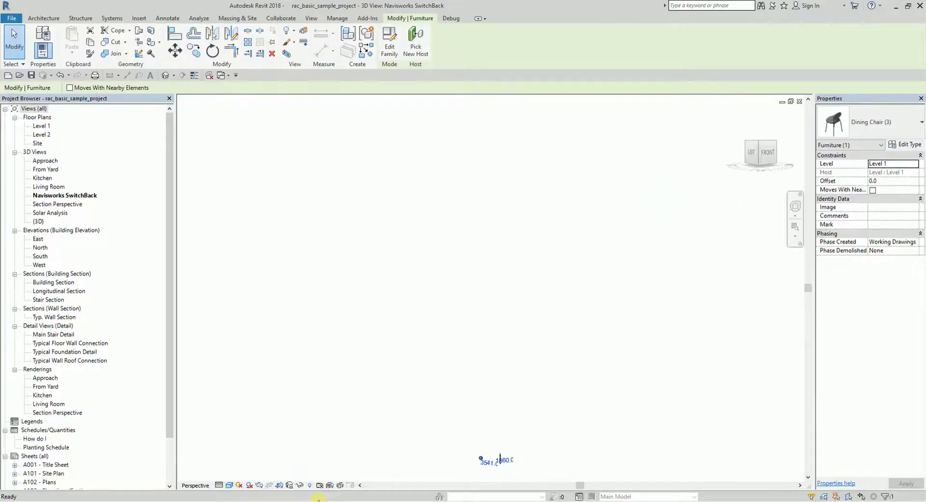
click(287, 54)
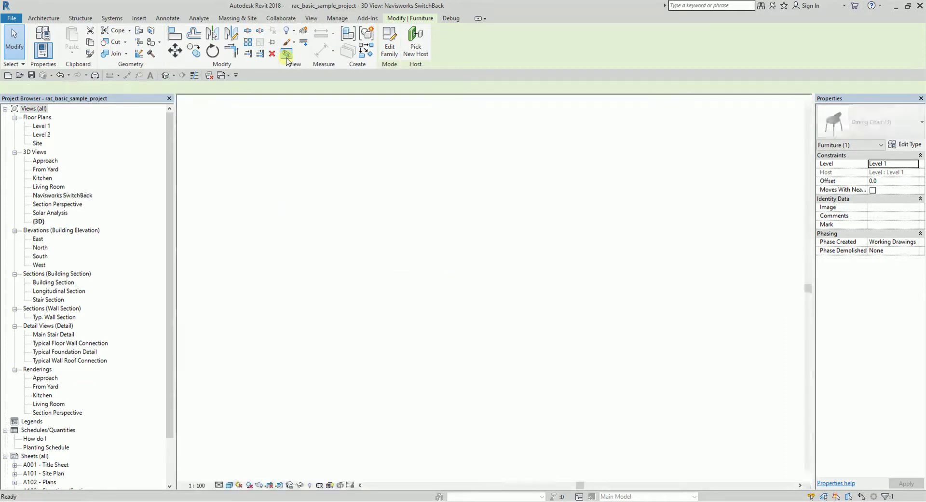
click(567, 313)
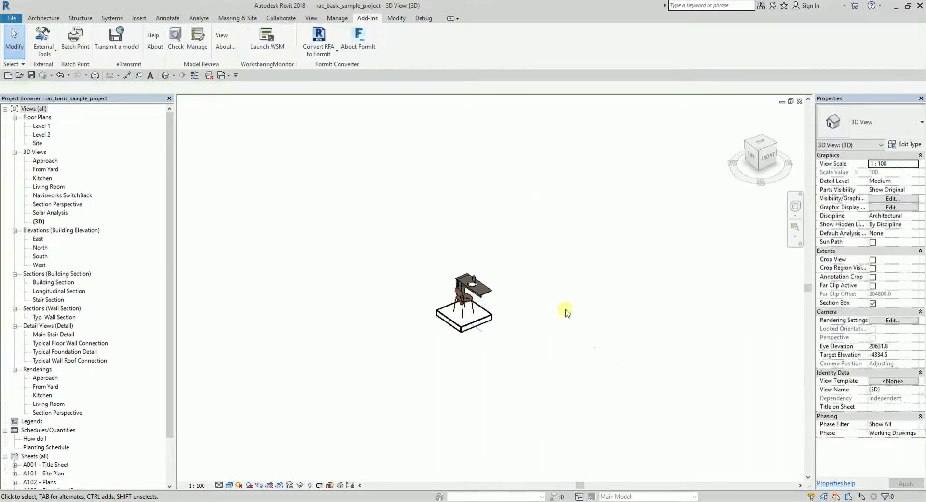
scroll(478, 267, up, 5)
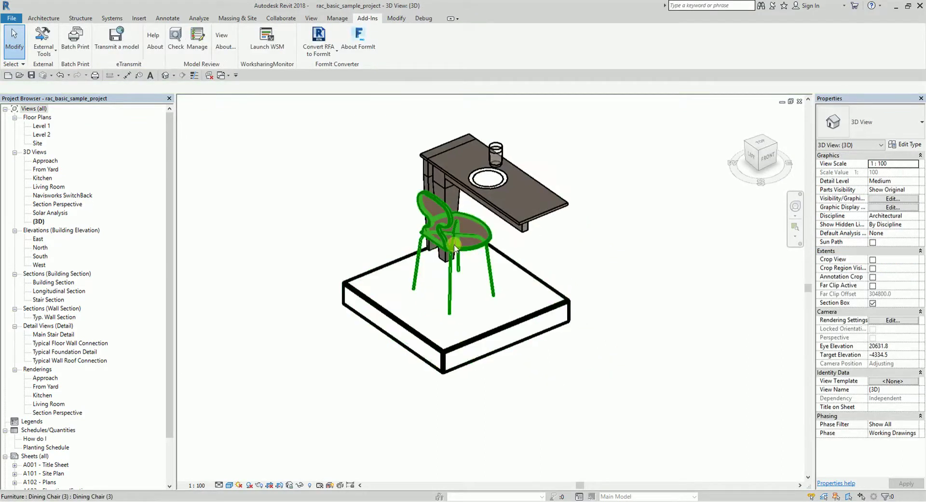
Step: Select the isolated dining chair in the {3D} view and examine it from several angles
click(464, 231)
shift+middle_drag(606, 338, 545, 319)
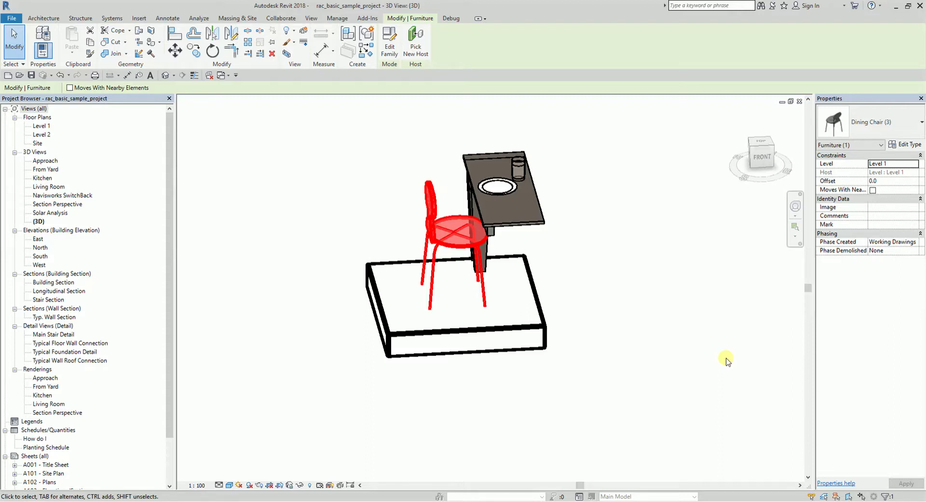
shift+middle_drag(714, 347, 644, 295)
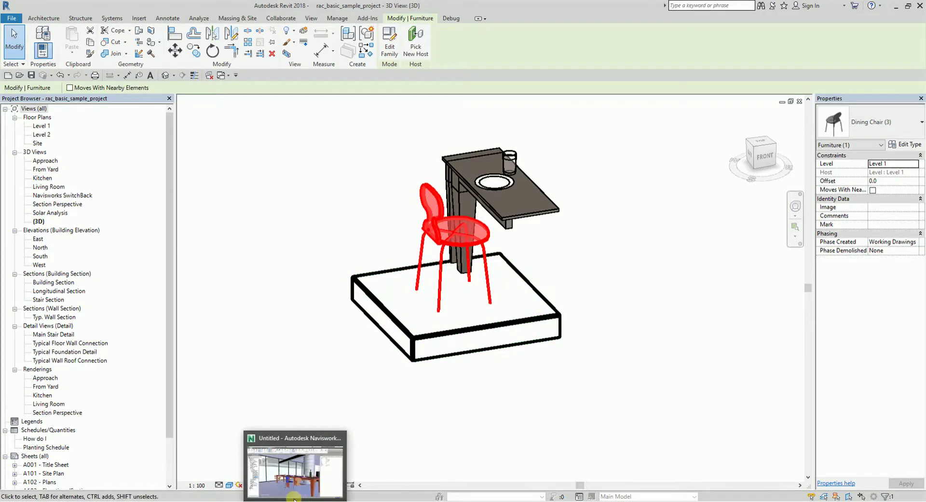
Step: Return to Navisworks and walk past the dining table to the kitchen island
click(294, 496)
scroll(540, 289, up, 3)
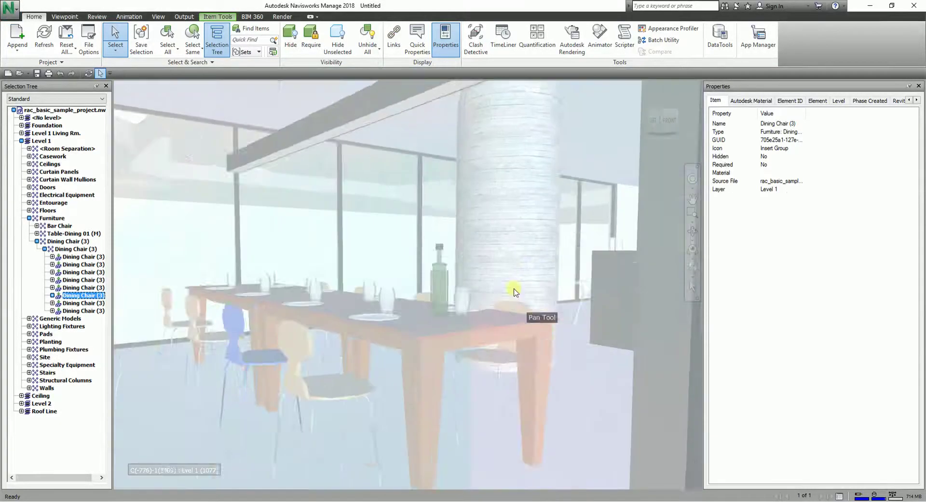
drag(514, 291, 345, 293)
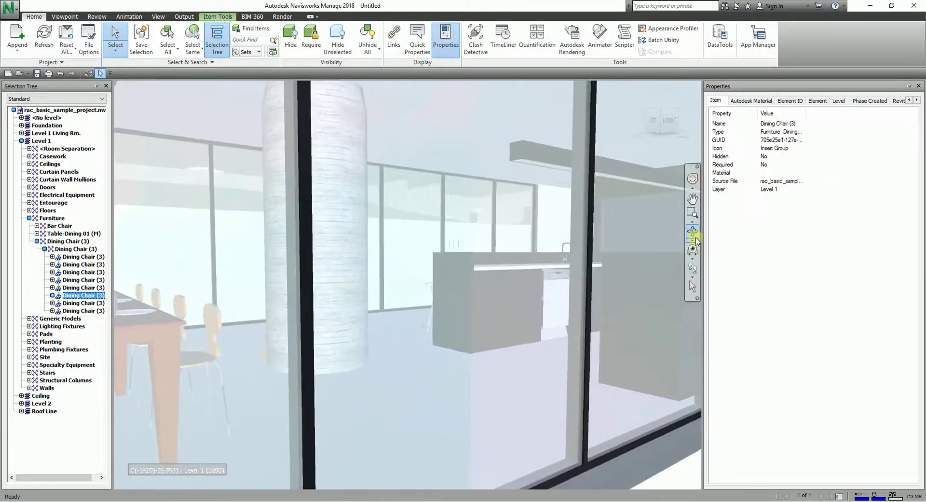
click(693, 267)
drag(542, 275, 606, 207)
Step: Select the dishwasher in the kitchen island and widen the property values column to show its full name
click(117, 40)
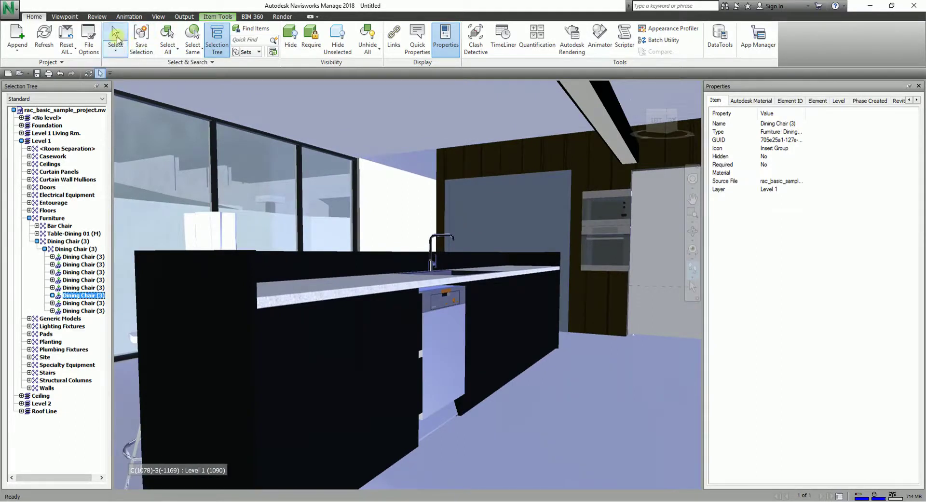
click(442, 297)
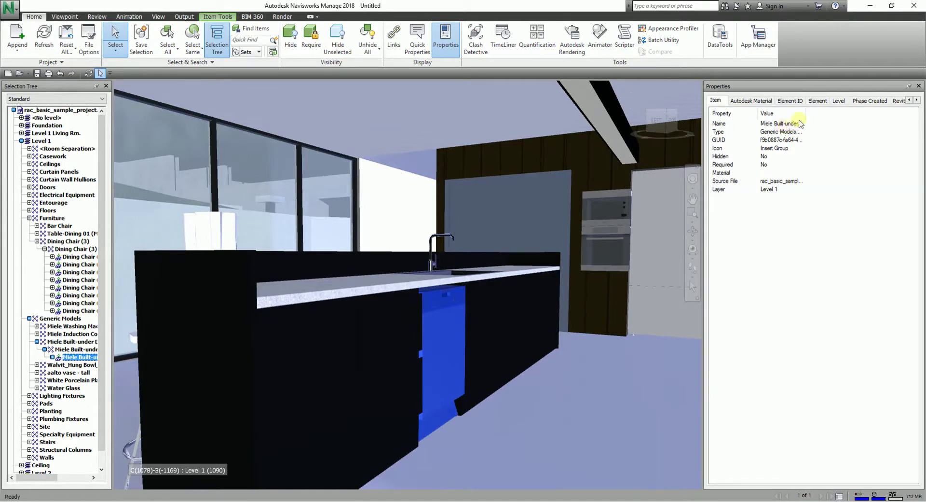
drag(806, 114, 864, 124)
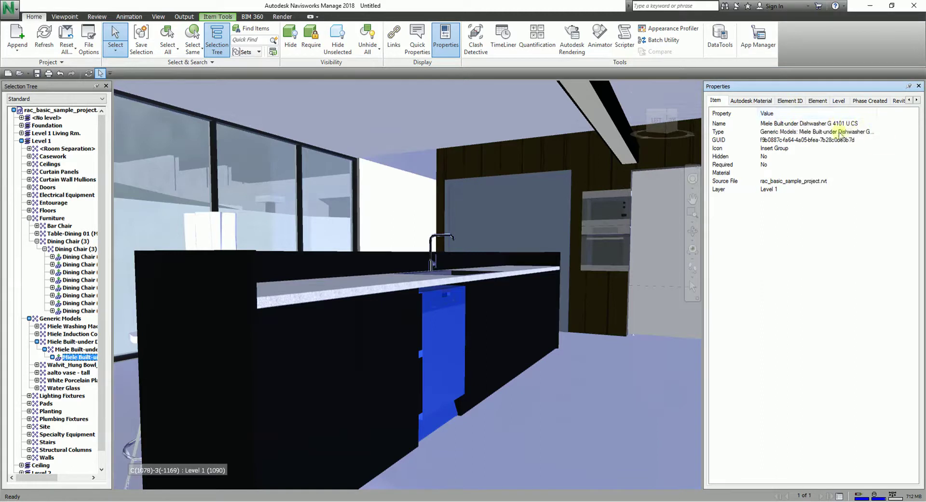
Step: Run SwitchBack on the Miele built-under dishwasher
click(469, 309)
right_click(444, 332)
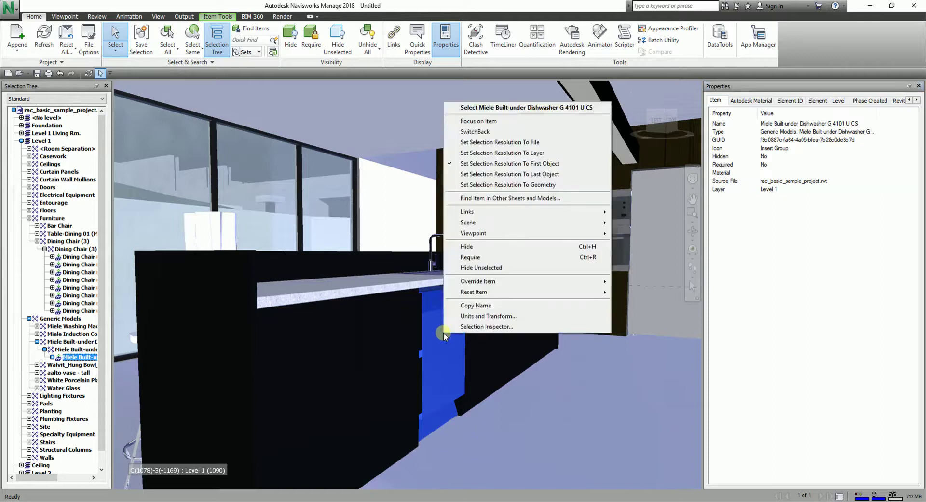
click(485, 133)
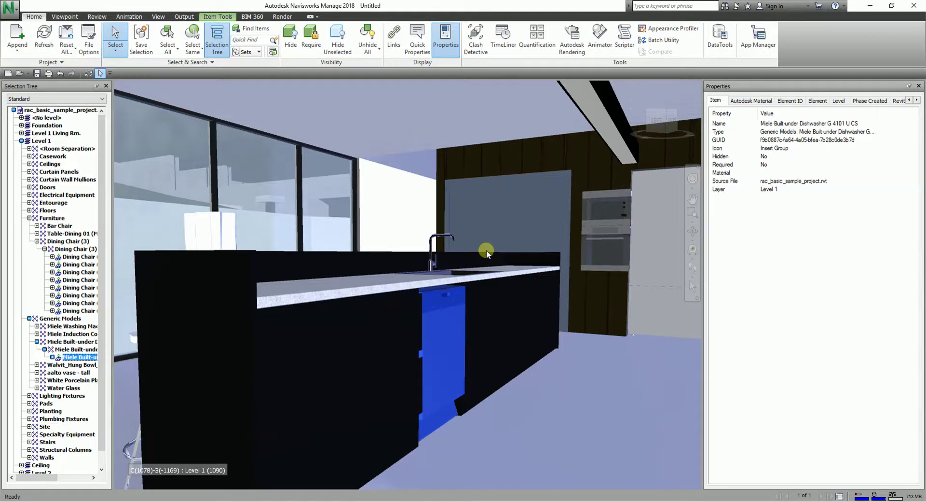
Step: Switch to Revit, isolate the dishwasher in the {3D} view with a selection box and inspect it from the front right
click(324, 495)
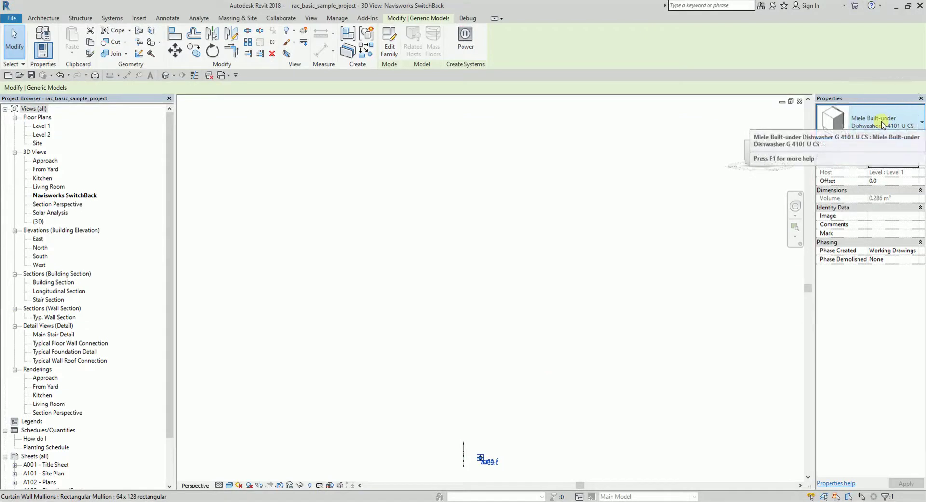
click(285, 53)
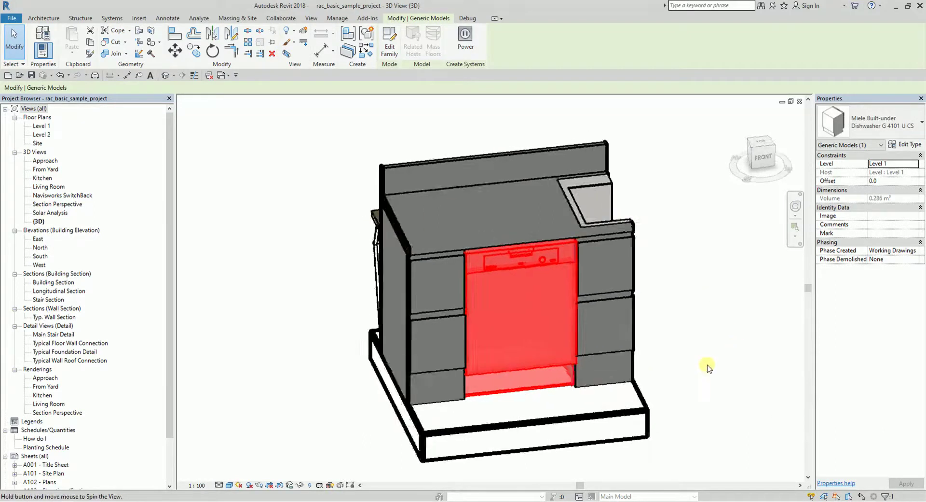
shift+middle_drag(708, 367, 589, 347)
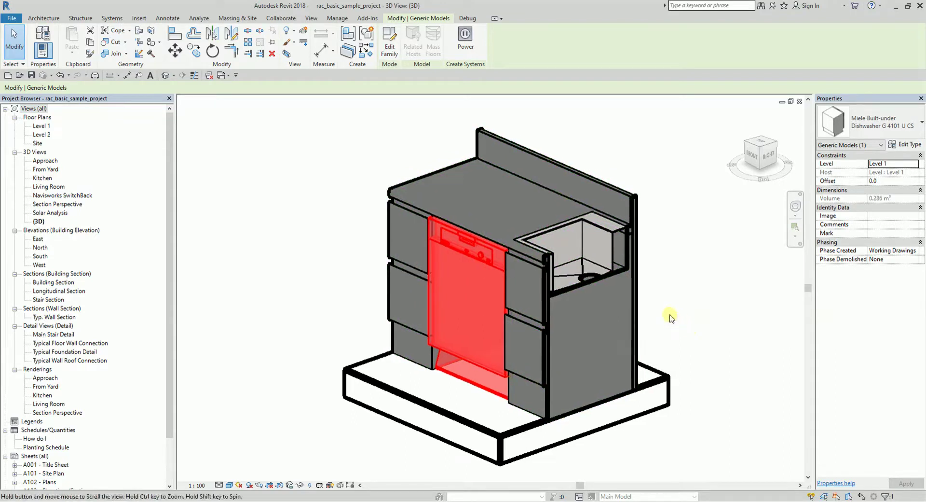
middle_drag(672, 314, 656, 305)
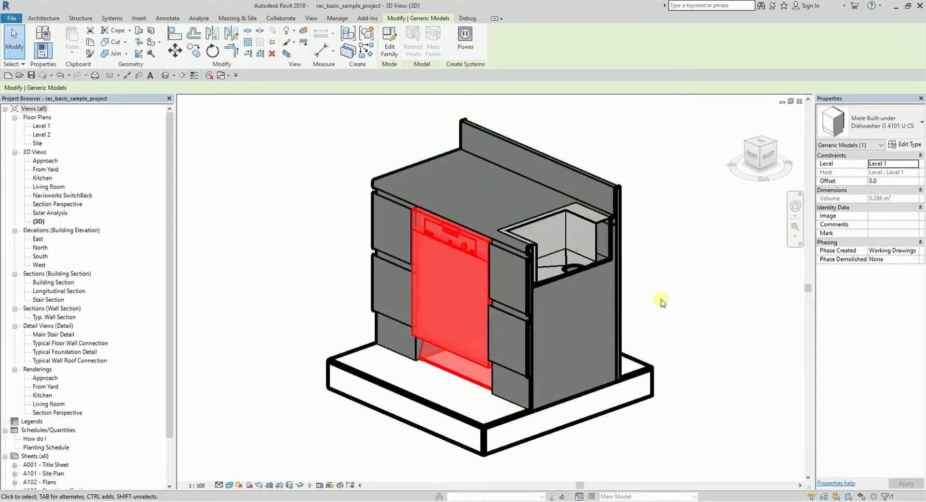